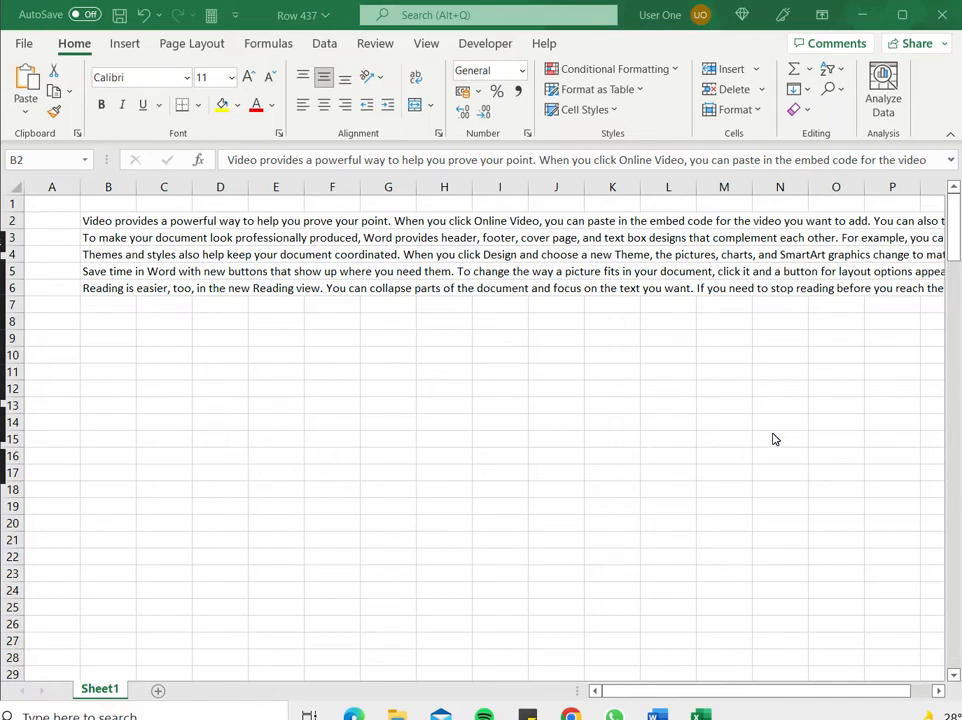
Paste the copied text rows back in place and review each row down to the empty cell below
key("ctrl+v")
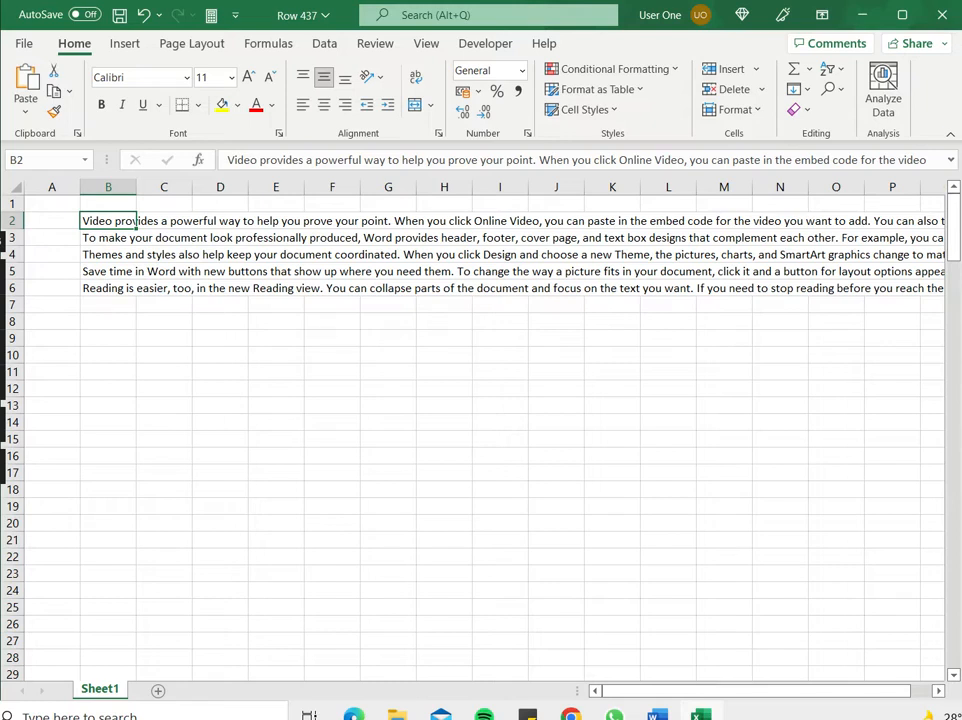
key("Down")
key("Down")
key("Down")
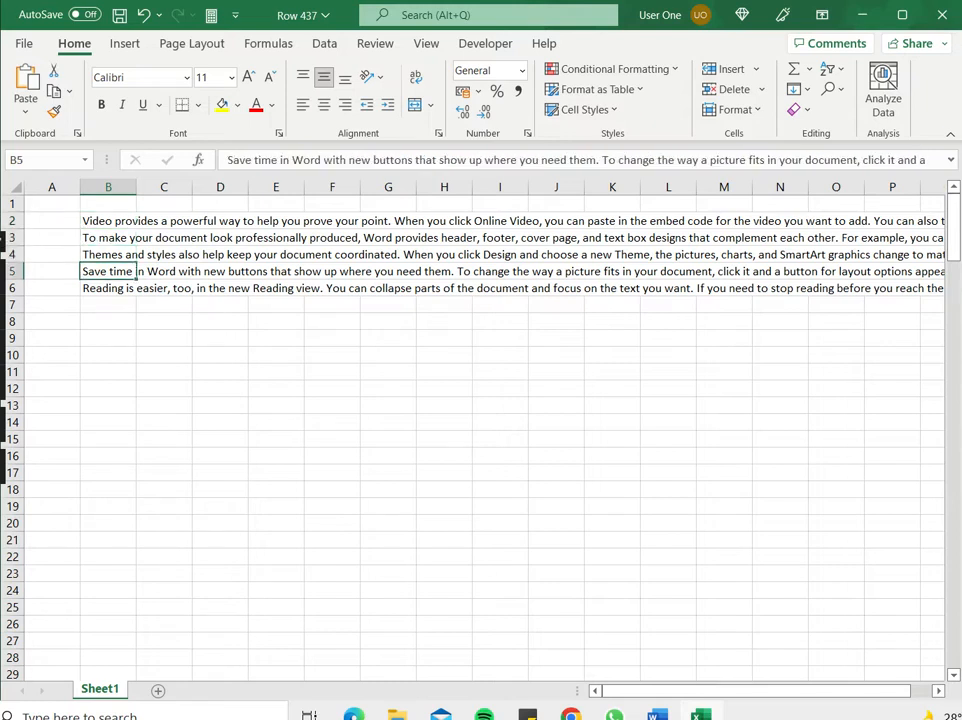
key("Down")
key("ctrl+Up")
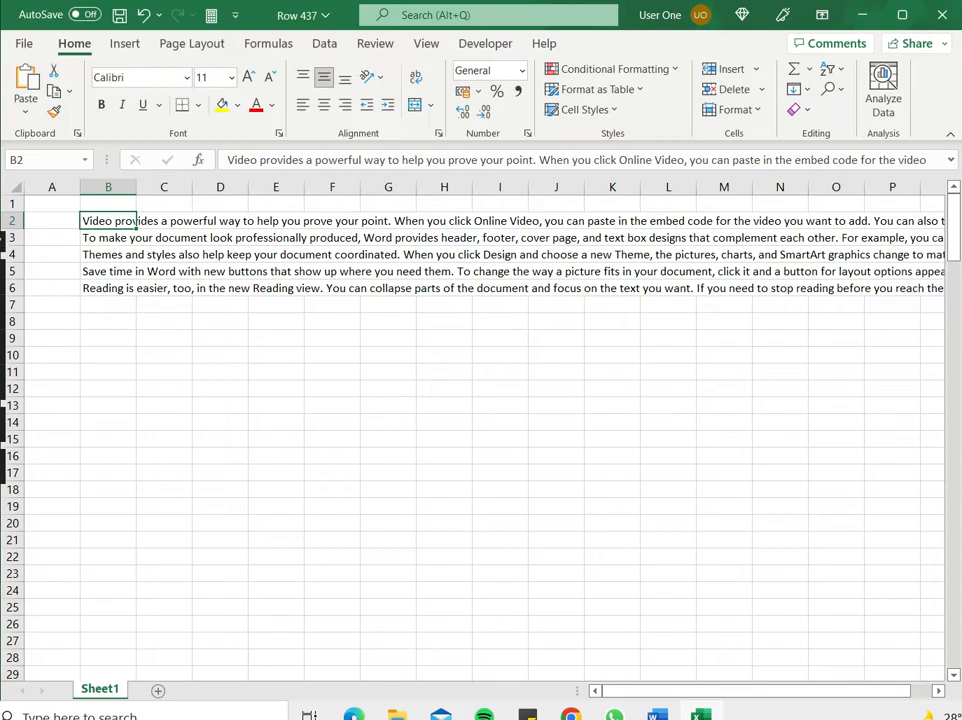
key("Down")
key("Down")
key("Down")
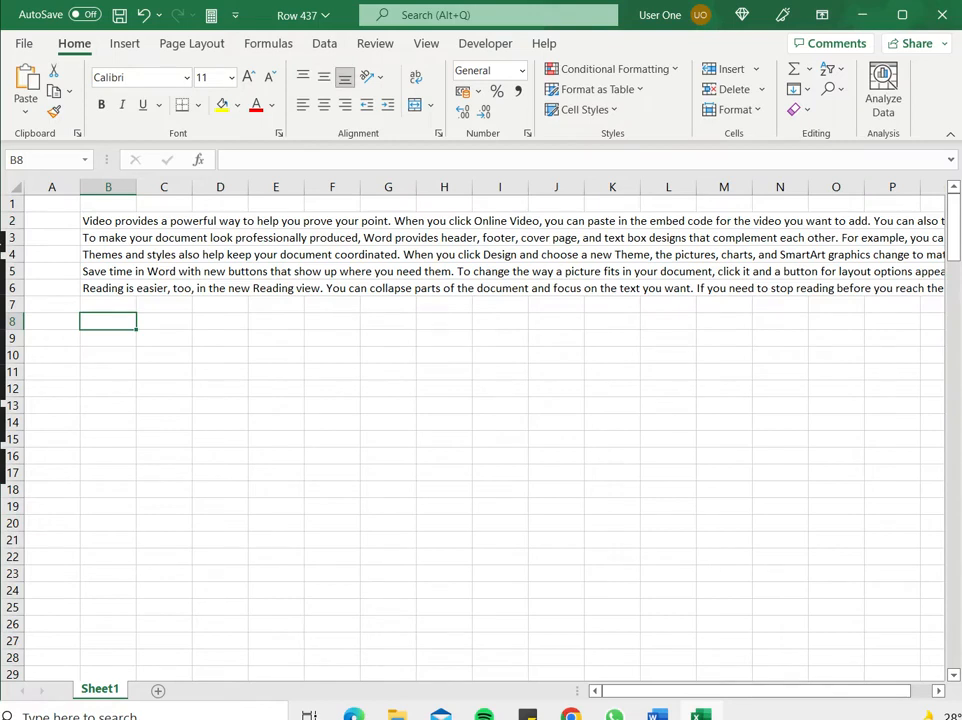
Draw a large empty text box below the text rows, spanning from row 8 to about row 28
left_click(123, 45)
left_click(82, 100)
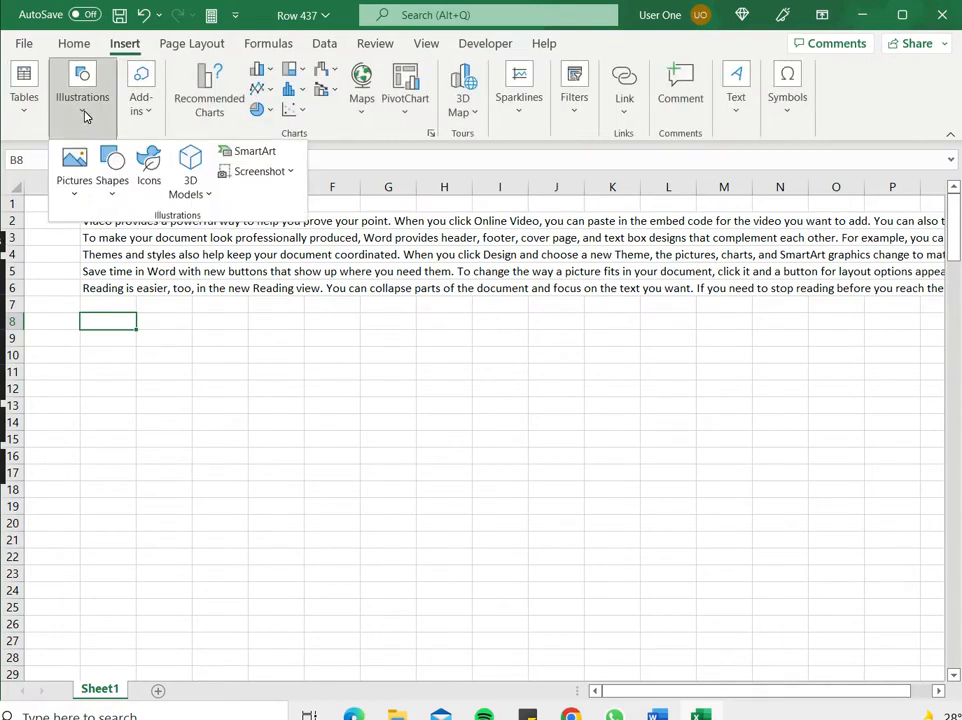
left_click(117, 200)
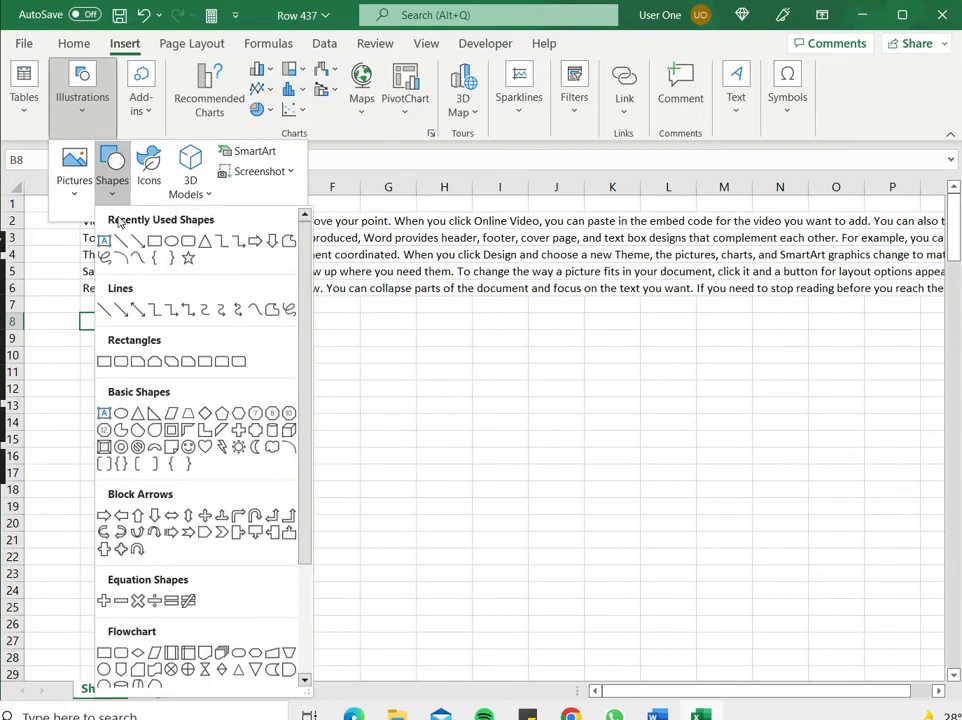
left_click(105, 242)
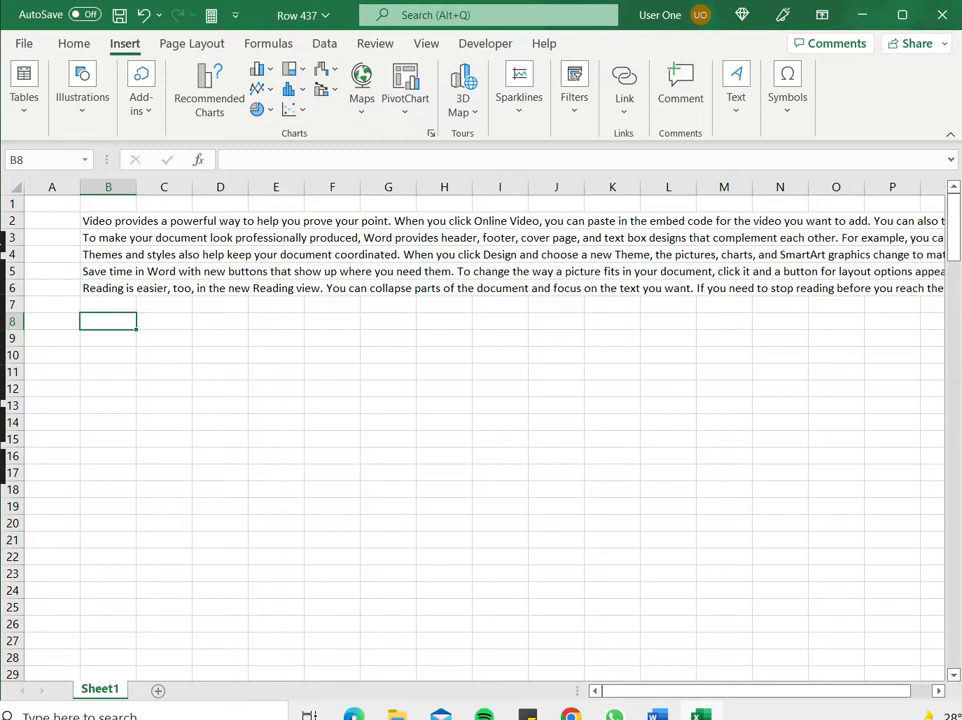
left_click_drag(82, 321, 921, 666)
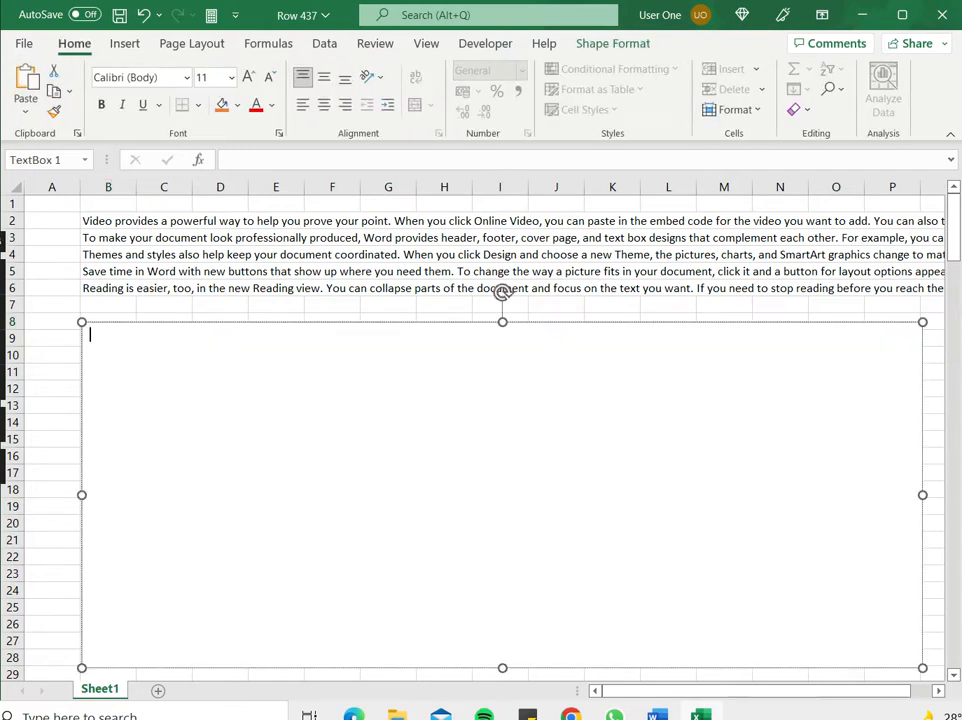
left_click_drag(108, 221, 108, 271)
Copy the paragraphs in B2:B6 and paste them into the text box as one wrapped block
key("shift+Down")
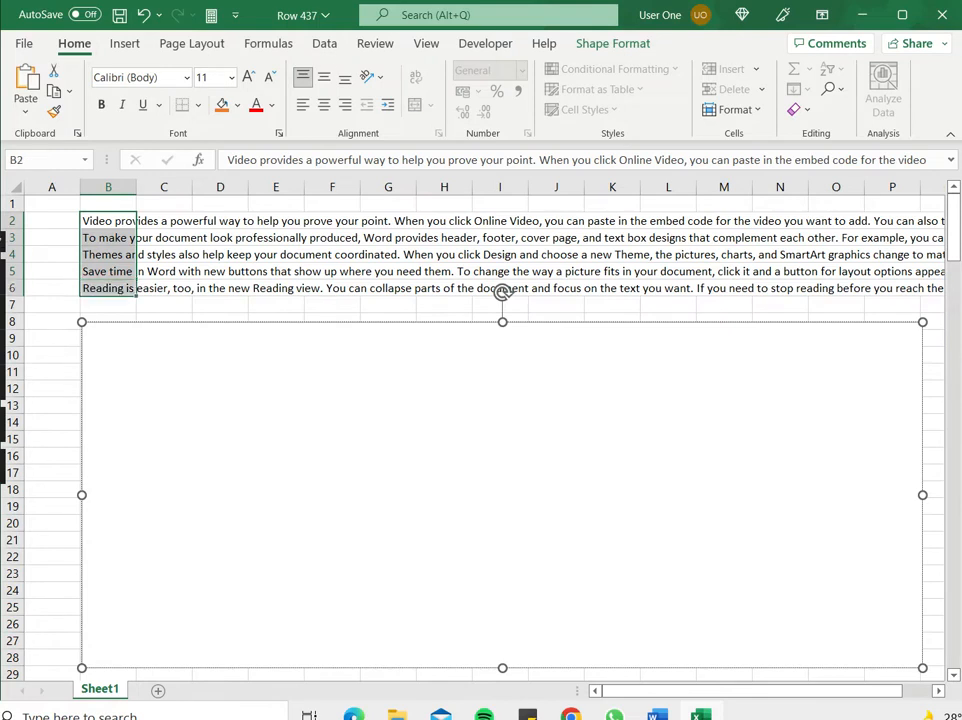
key("ctrl+c")
left_click(150, 340)
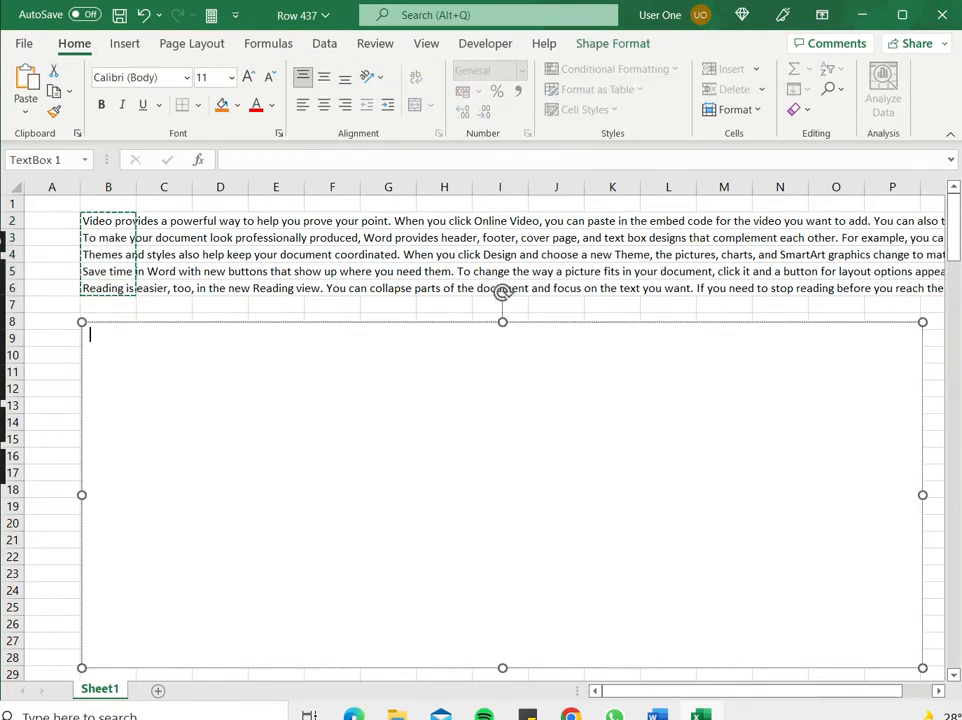
key("ctrl+v")
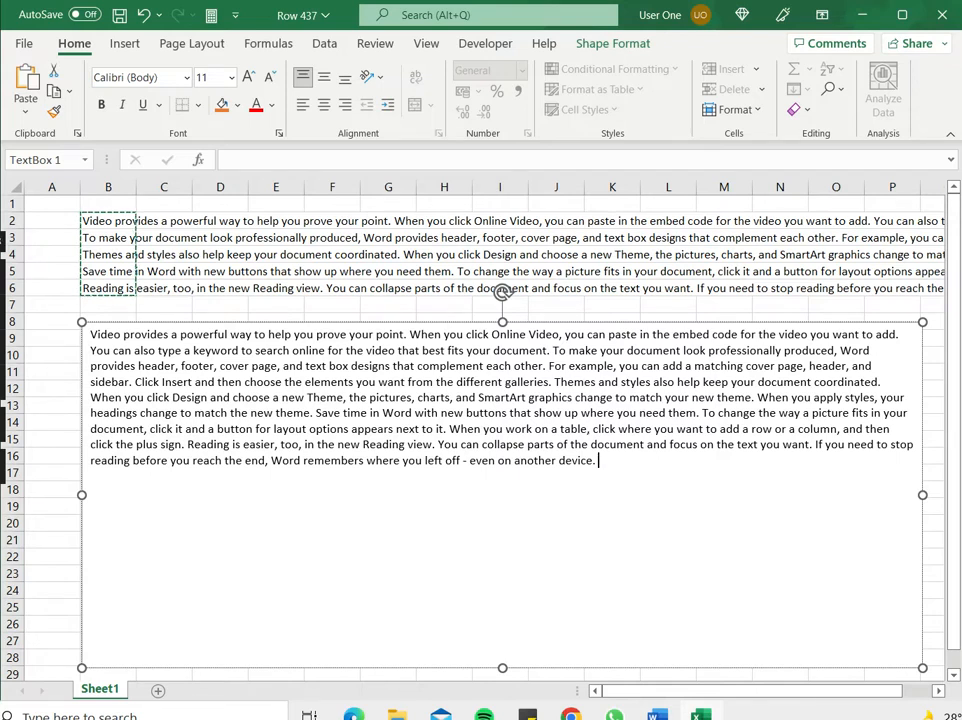
Select all the pasted text in the box for formatting
left_click_drag(598, 460, 482, 444)
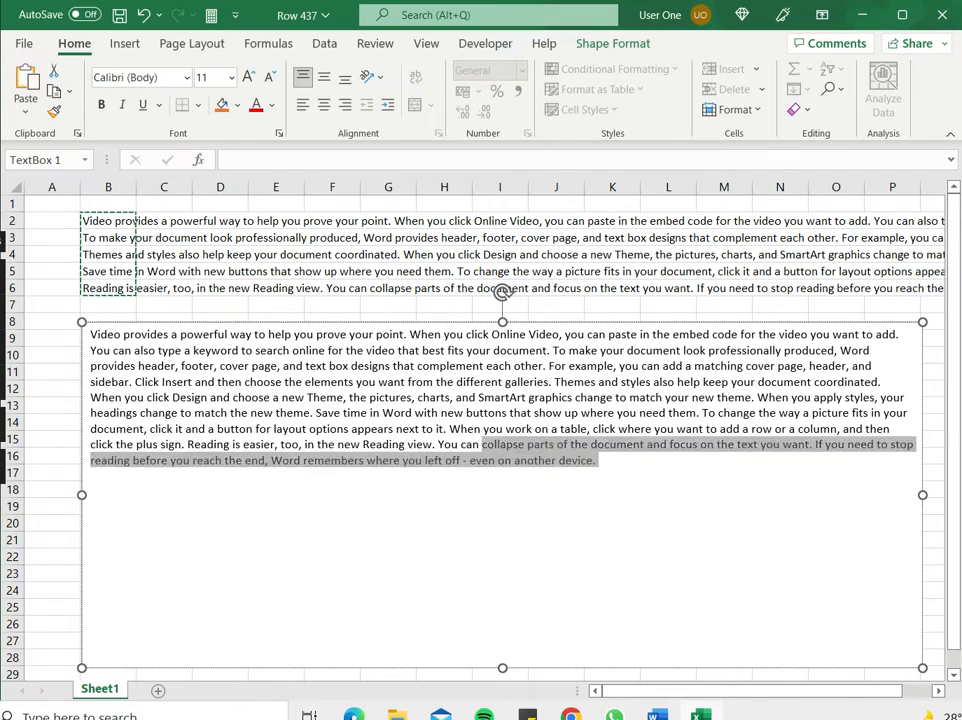
key("shift+Up")
key("shift+Up")
key("shift+Up")
key("shift+Up")
key("shift+Up")
key("shift+Up")
key("shift+Up")
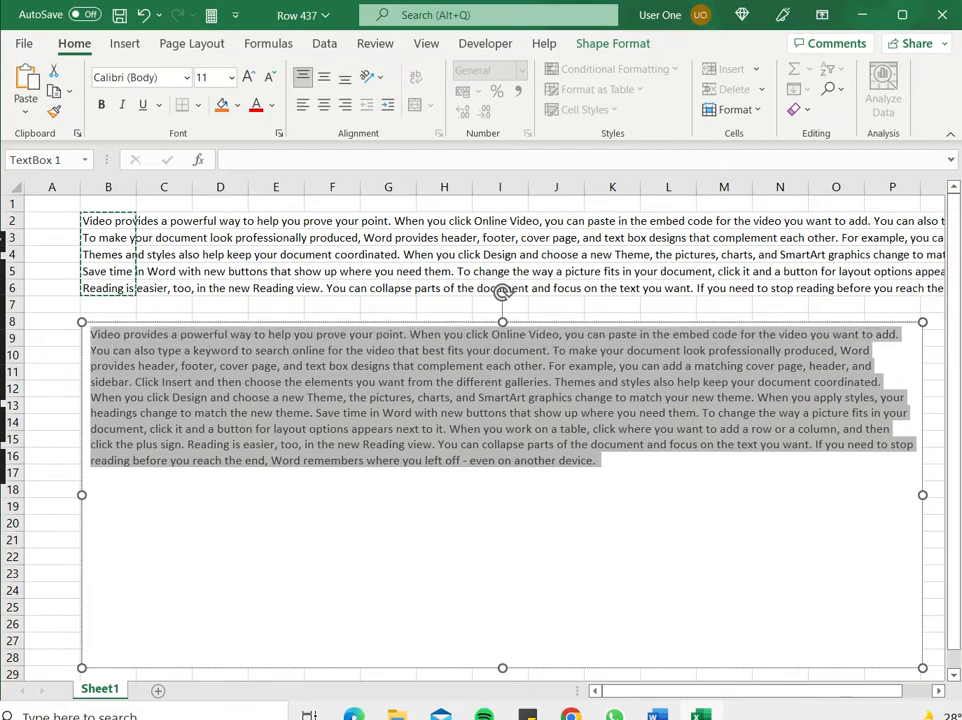
right_click(341, 386)
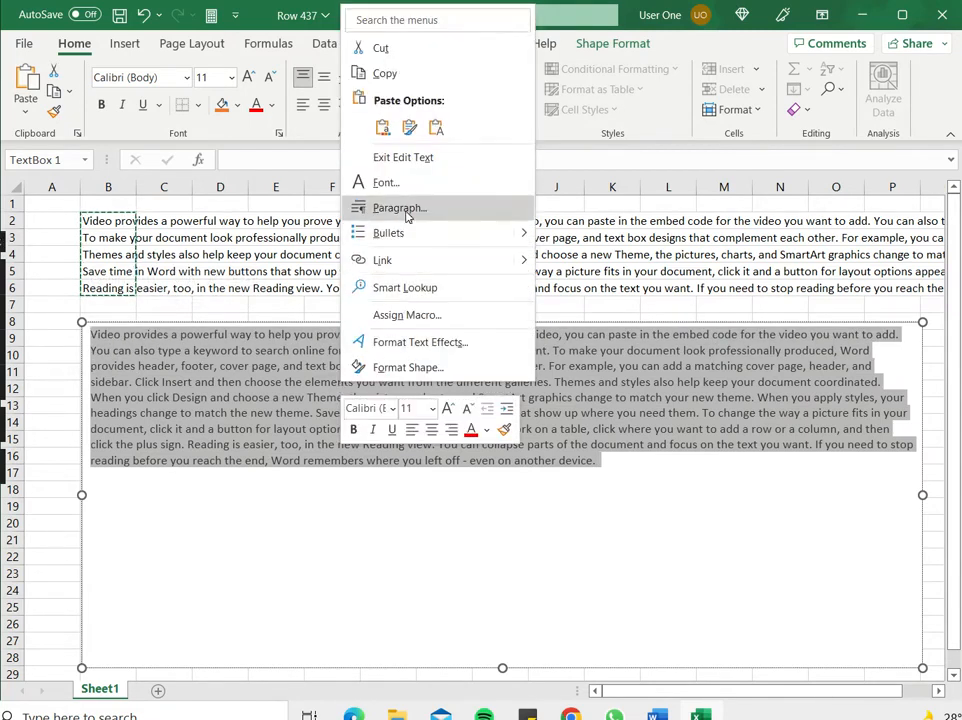
Set the paragraph line spacing to Double in the Paragraph dialog and confirm
left_click(398, 208)
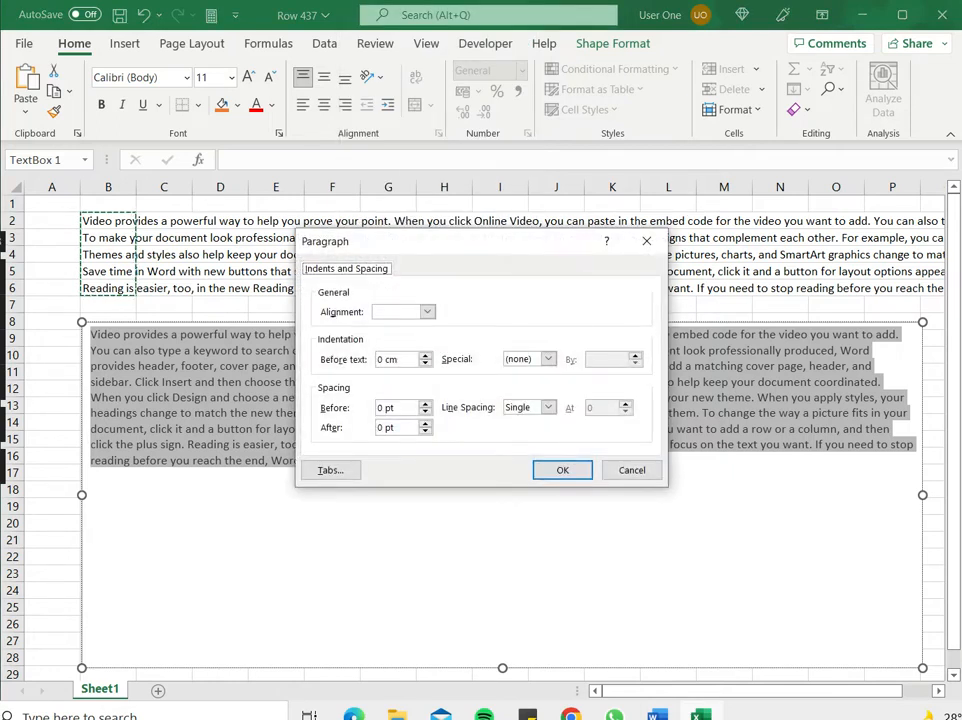
left_click(548, 407)
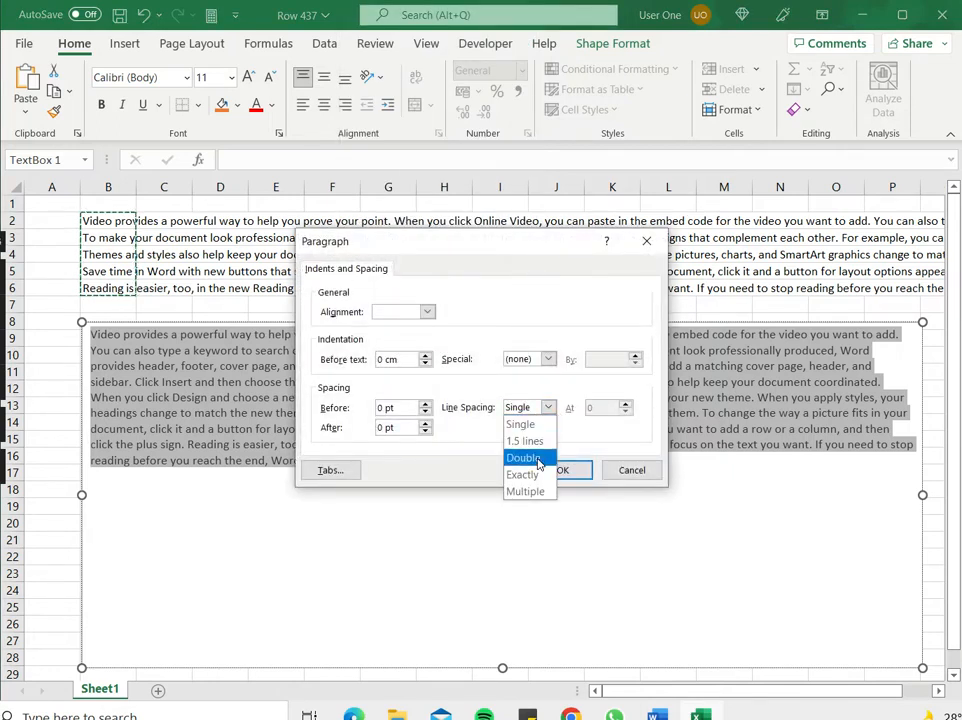
left_click(522, 457)
left_click(556, 470)
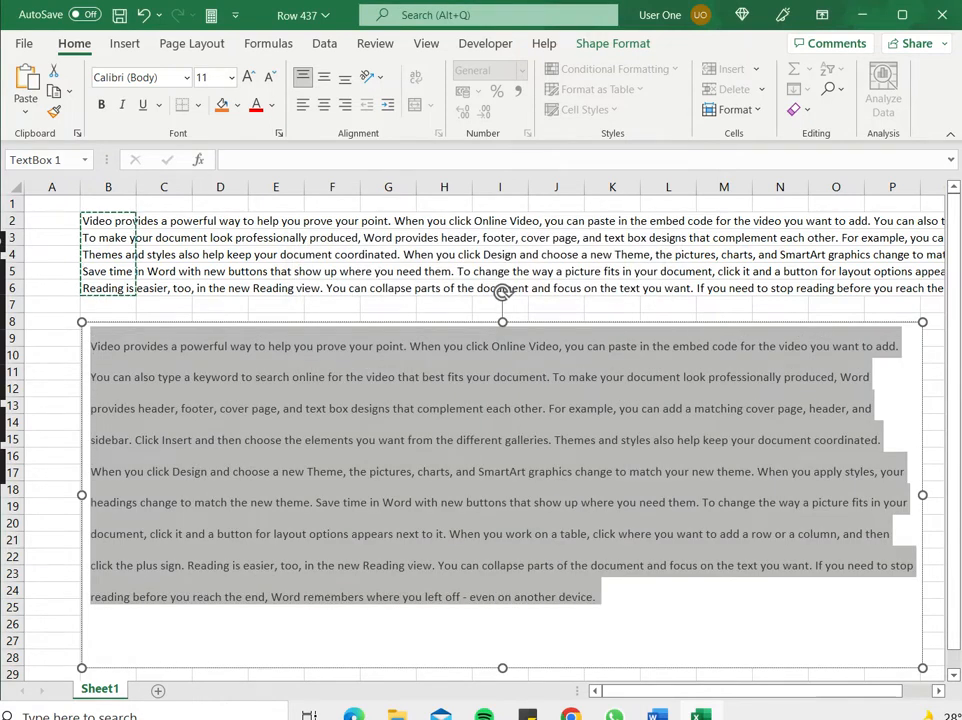
key("Right")
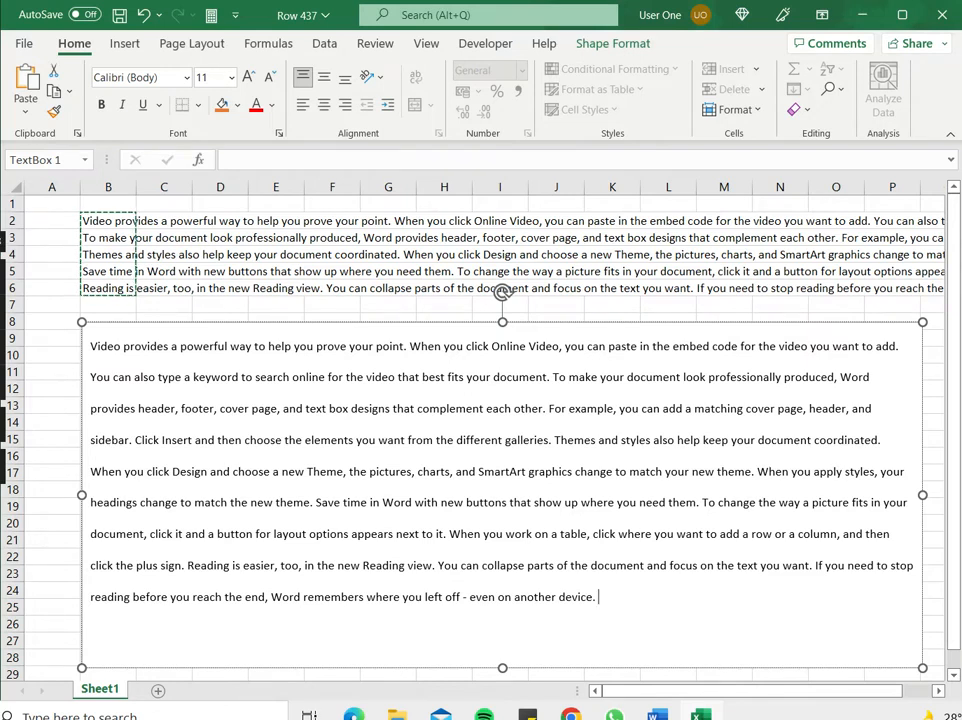
Delete rows 2 through 7 so only the text box remains, then select the box
key("Escape")
key("Escape")
left_click_drag(12, 220, 12, 304)
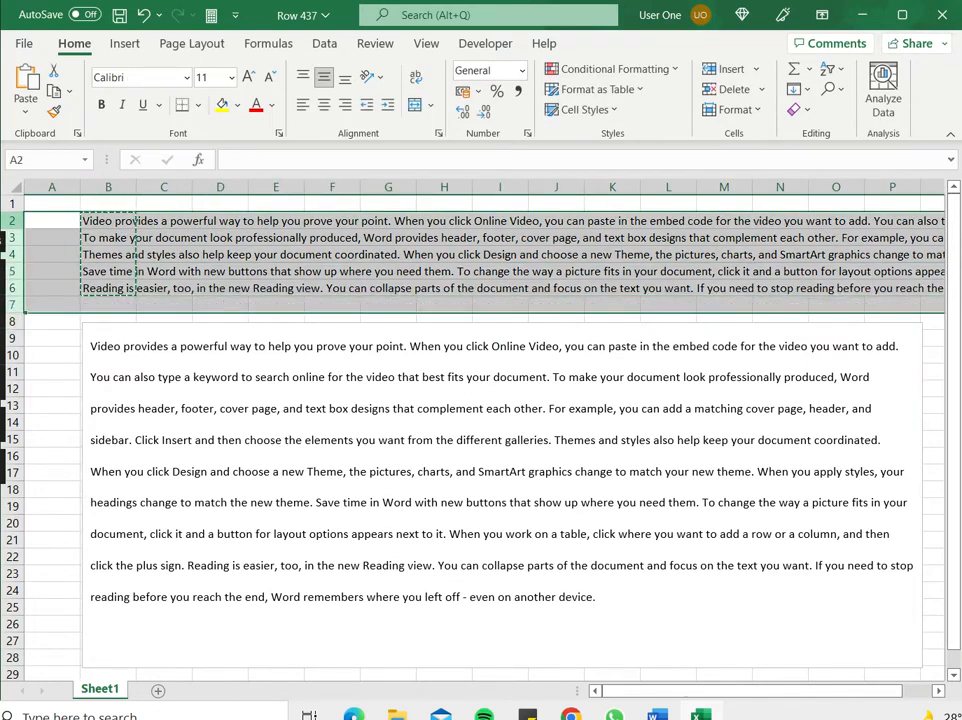
right_click(220, 287)
left_click(286, 484)
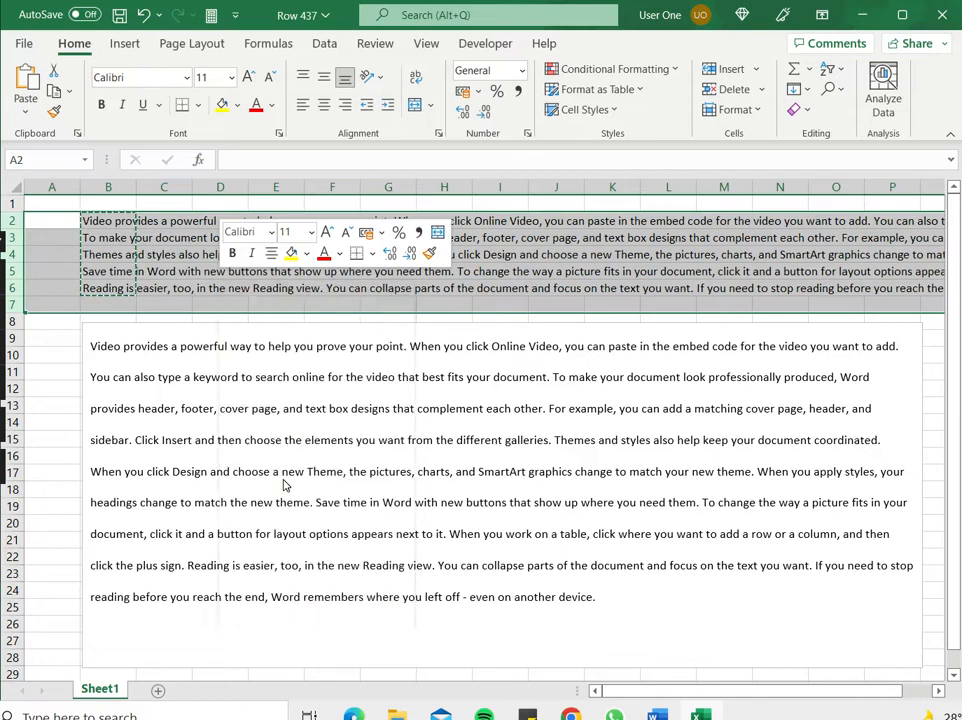
left_click(500, 640)
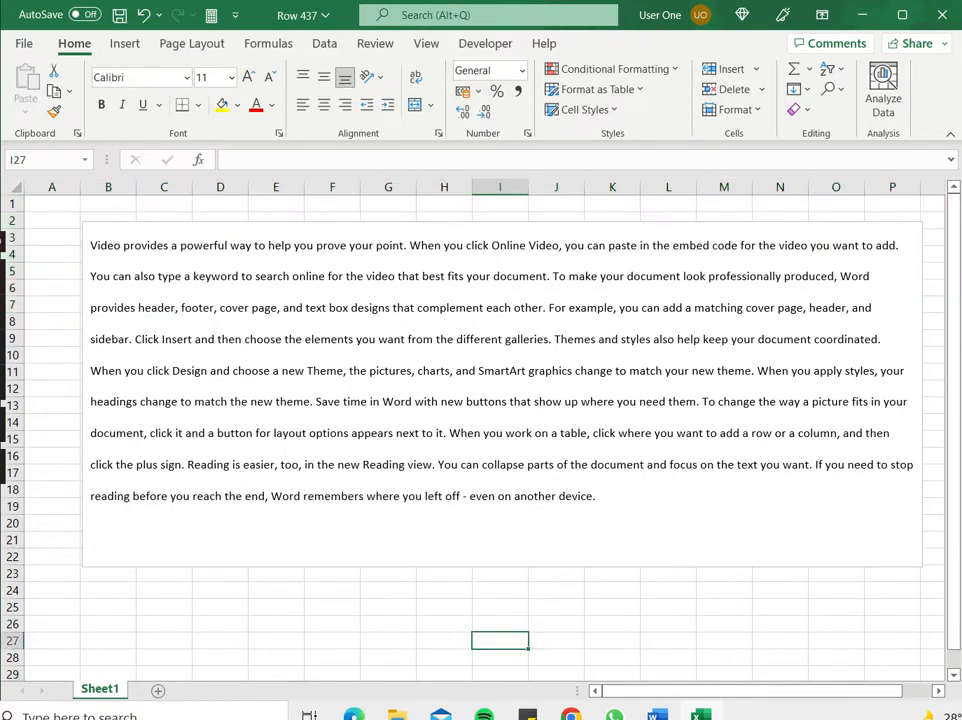
left_click(595, 496)
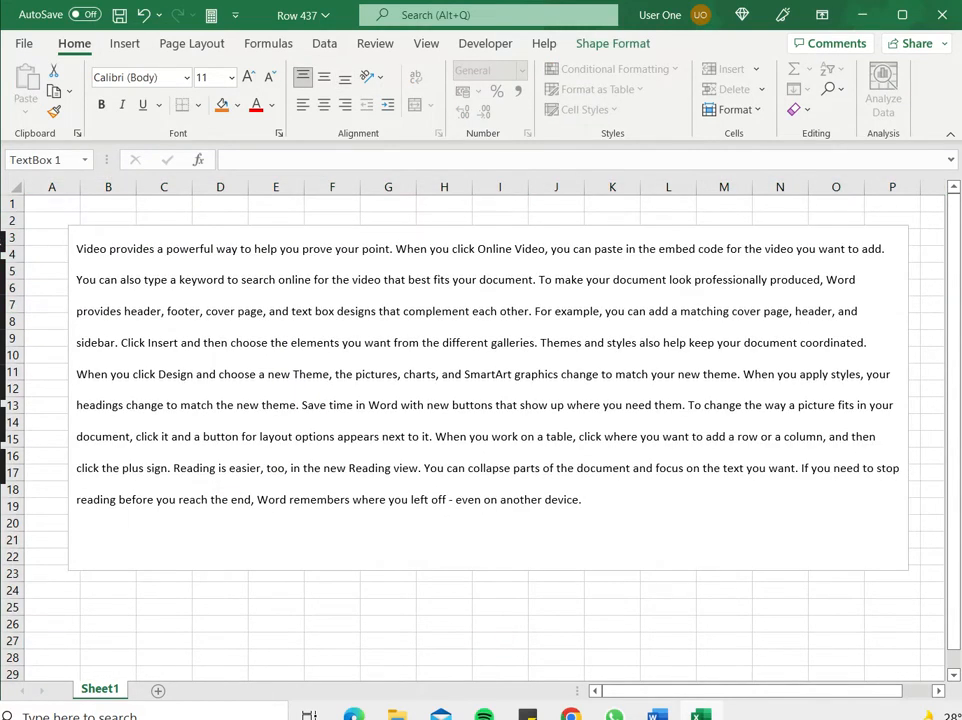
Nudge the text box and drag its right sizing handle so the paragraph rewraps into longer lines
left_click_drag(595, 496, 606, 482)
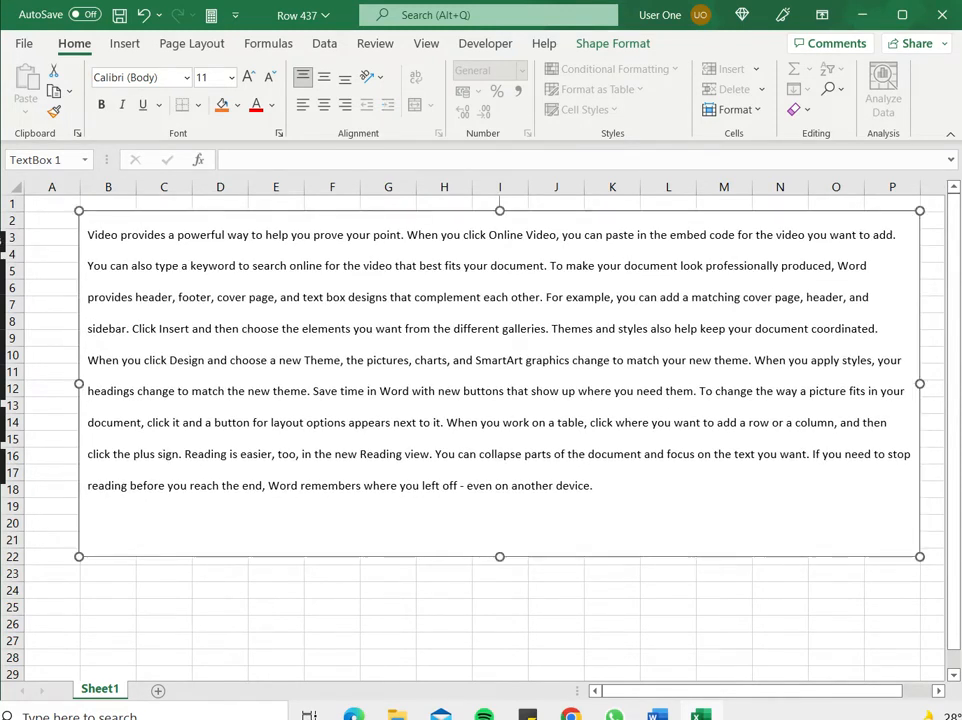
left_click(930, 383)
left_click(915, 390)
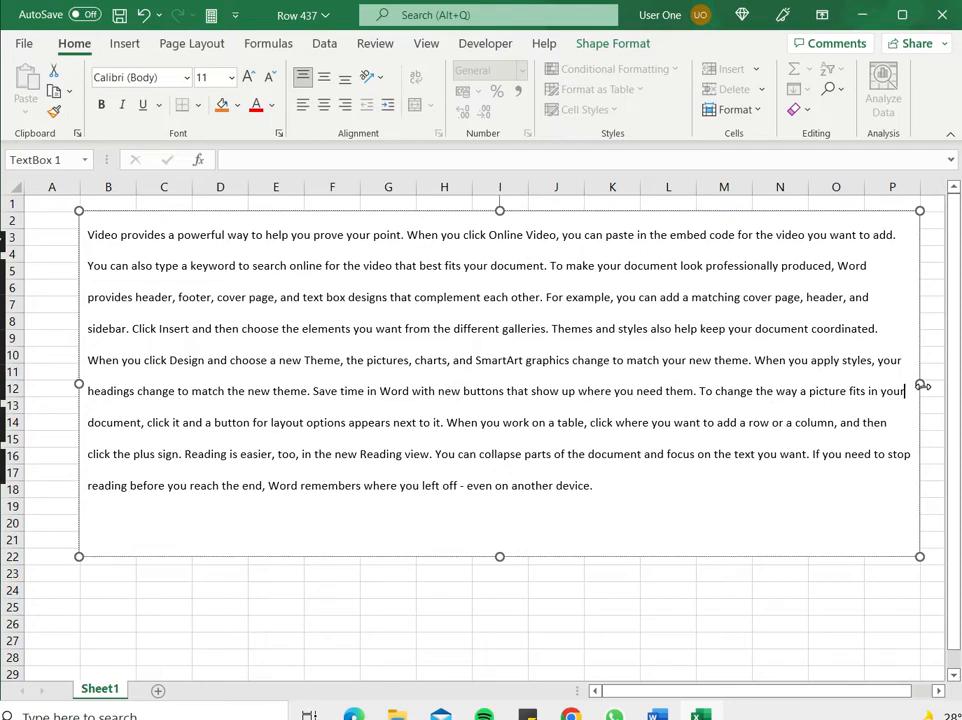
left_click_drag(922, 385, 873, 385)
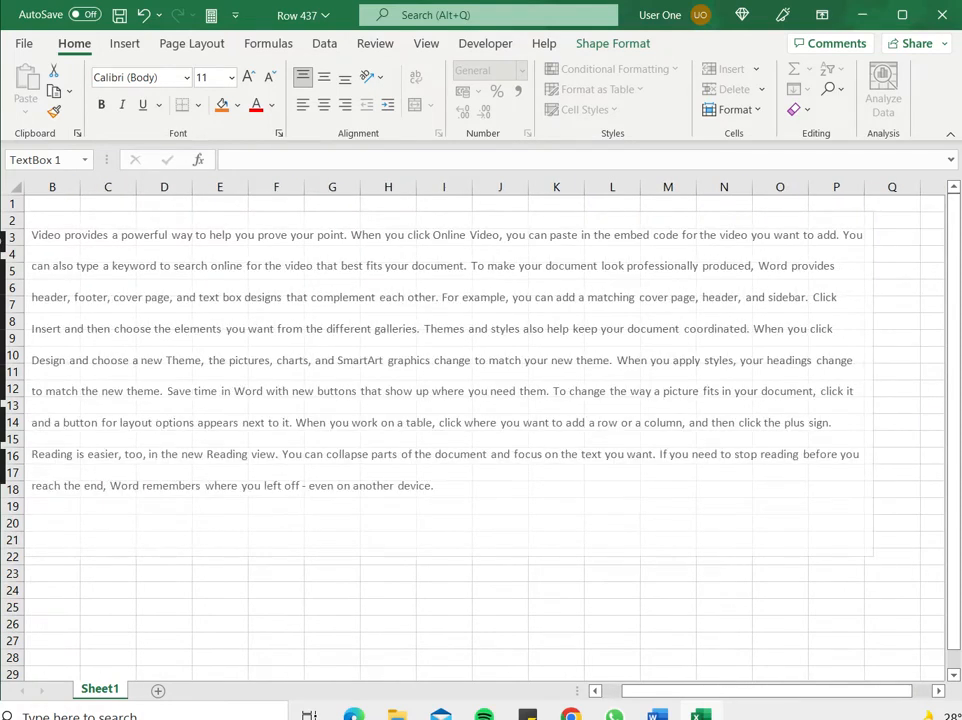
left_click_drag(623, 691, 612, 694)
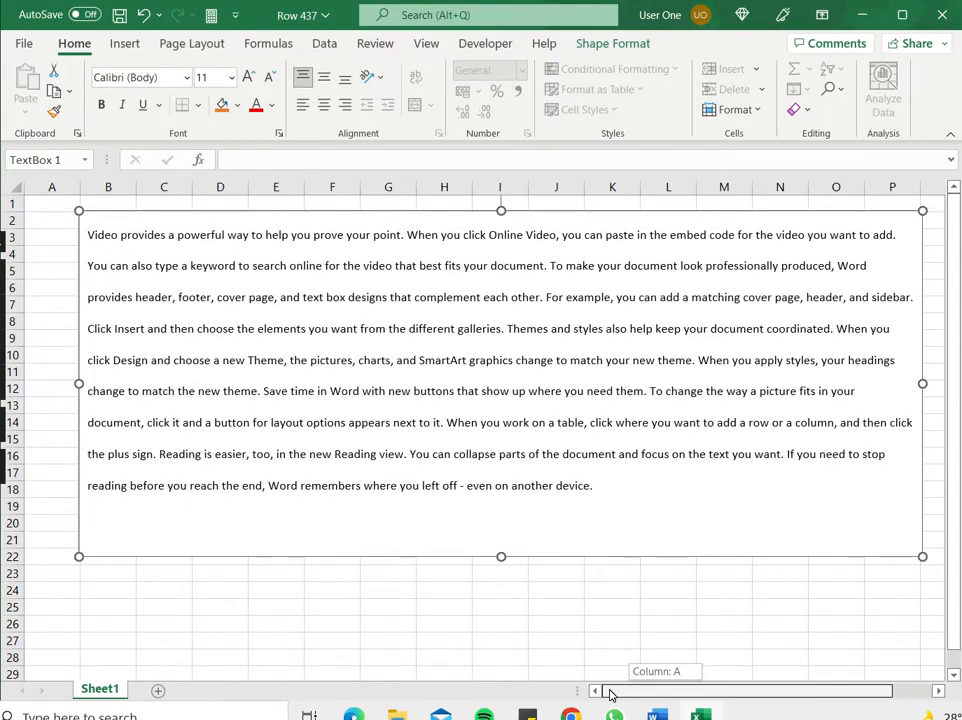